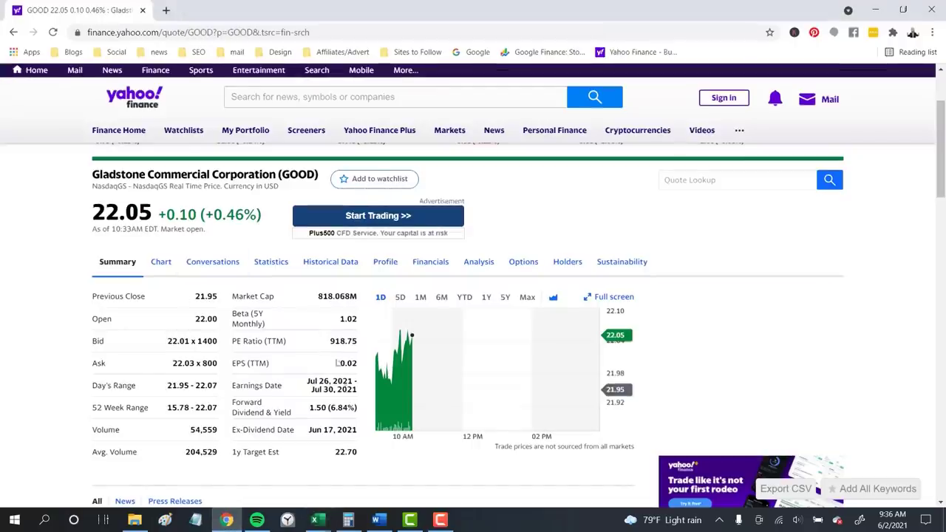
- Switch to the Excel dividend stock sheet and enter .068 as the dividend yield for Gladstone Commercial Corp (GOOD) in E23
mouse_move(314, 520)
left_click(290, 493)
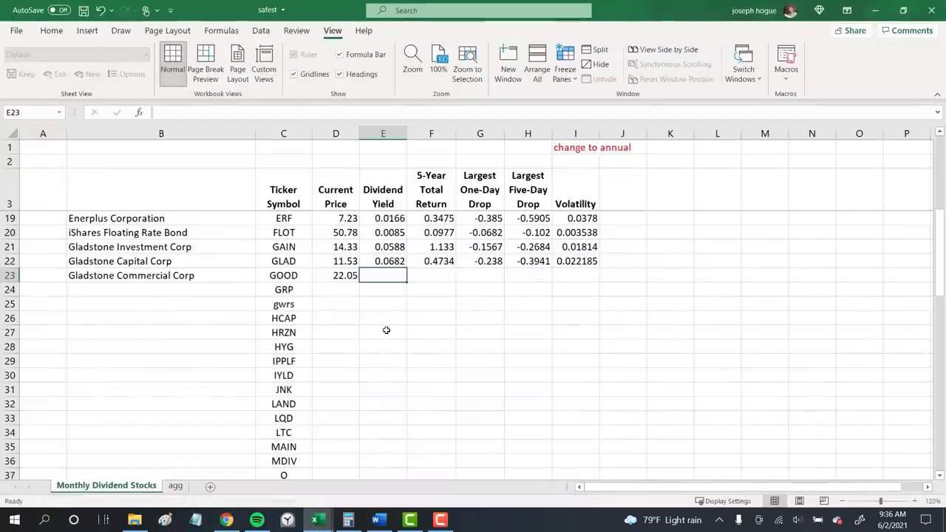
type(".068")
key("Tab")
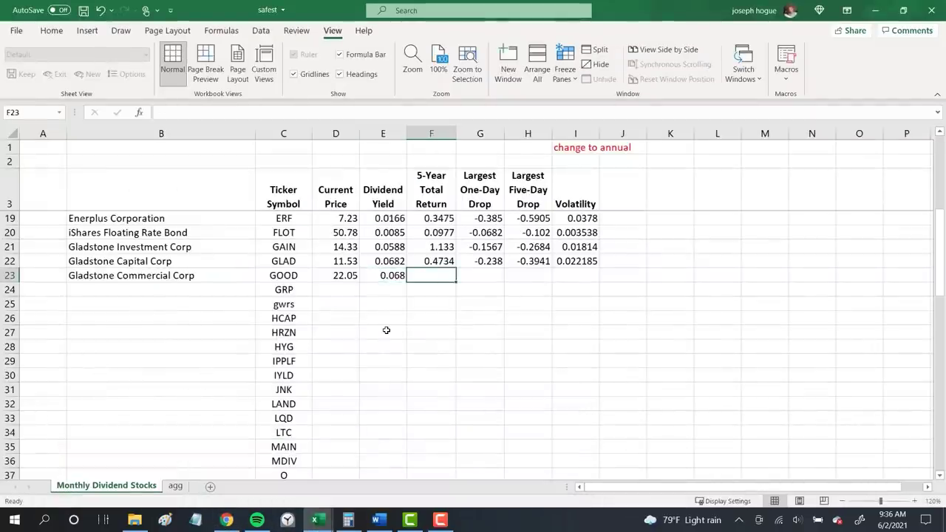
left_click_drag(431, 186, 559, 196)
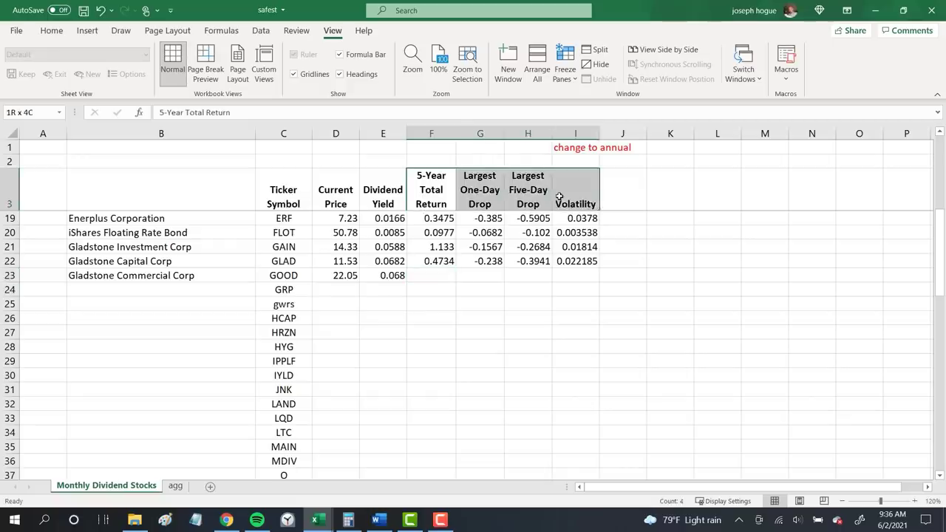
left_click(431, 275)
- Switch to Chrome and download GOOD's daily historical prices from Yahoo Finance for the period Jun 01, 2016 - Jun 01, 2021
left_click(226, 521)
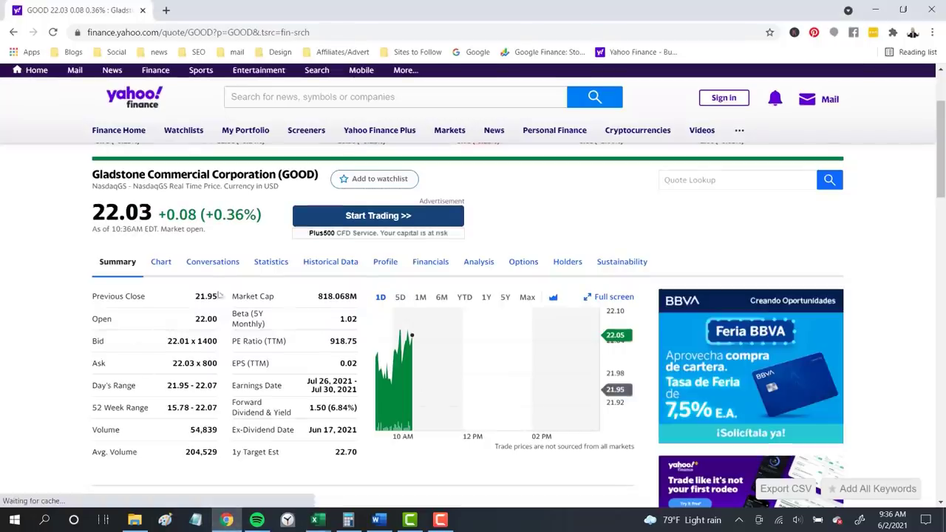
left_click(328, 262)
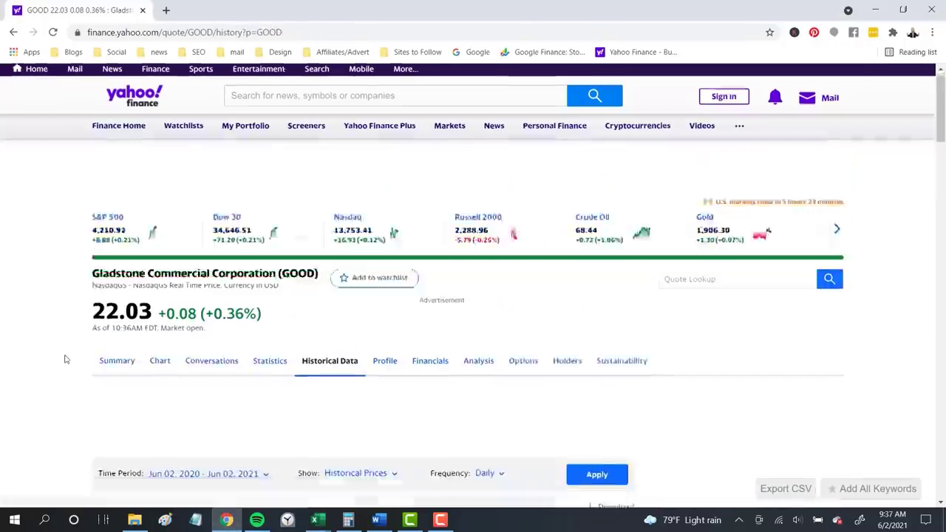
left_click(196, 367)
left_click(234, 357)
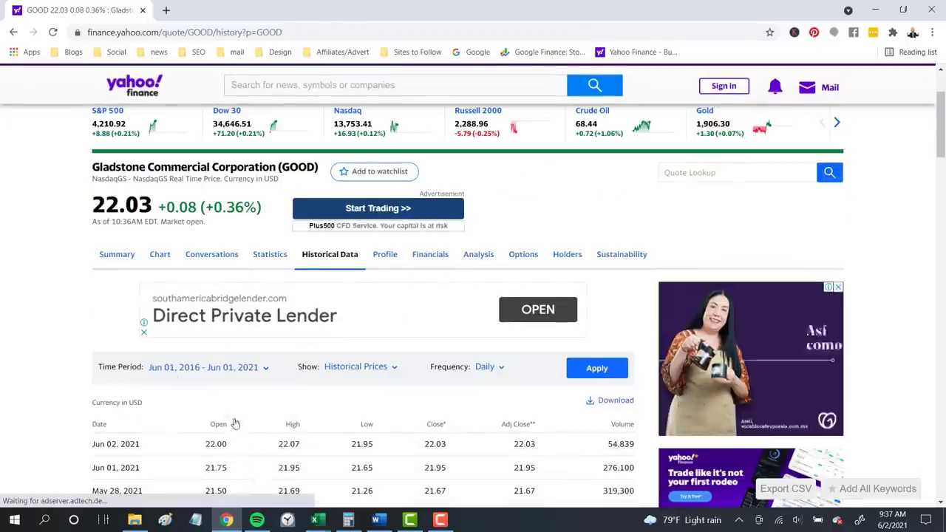
left_click(591, 369)
left_click(610, 401)
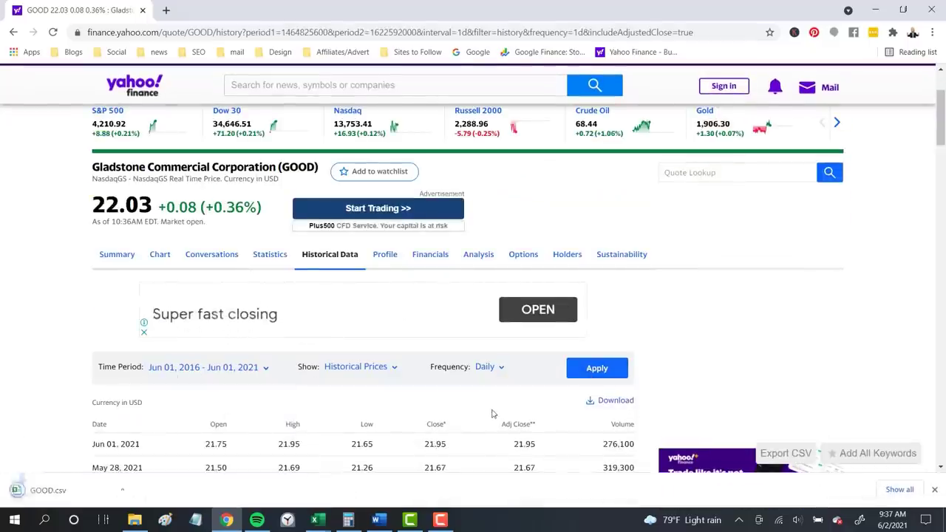
- Switch to the downloaded GOOD price file in Excel and clear the Volume column
key("alt+Tab")
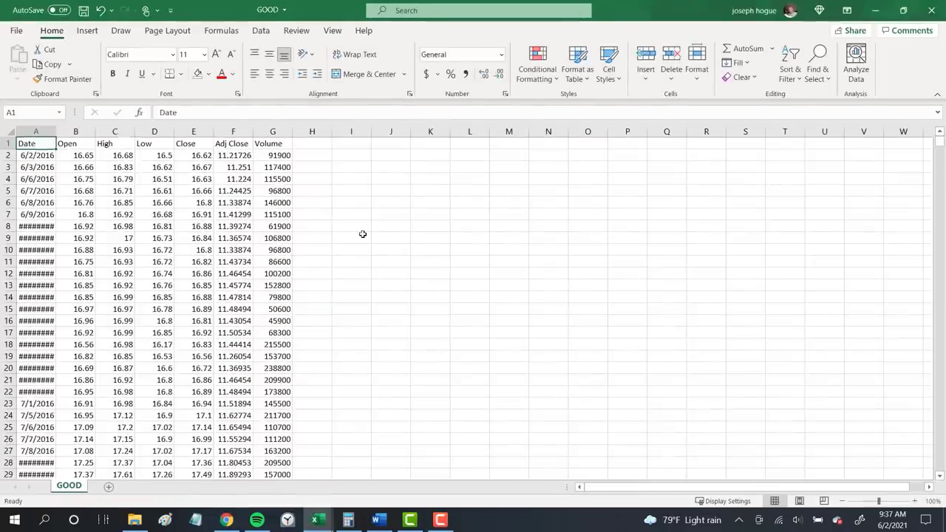
left_click(362, 235)
left_click(272, 131)
key("Delete")
left_click_drag(194, 143, 233, 144)
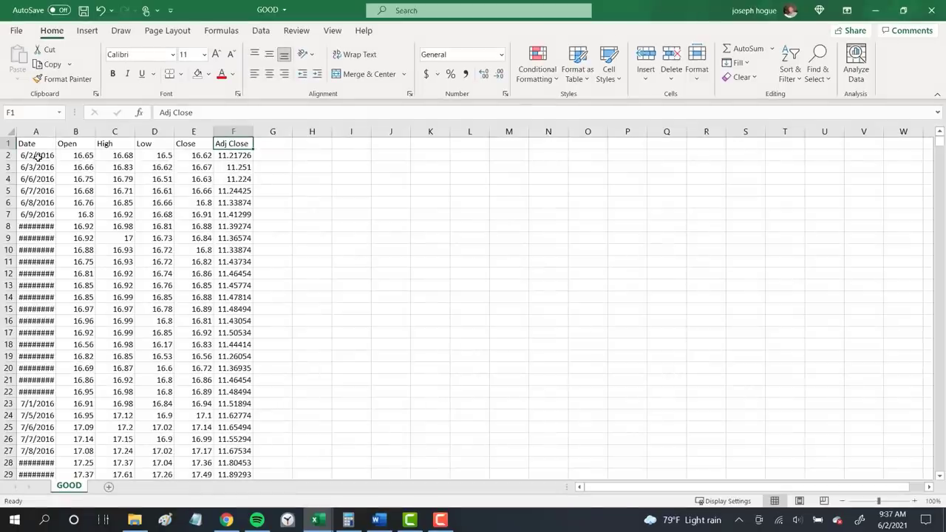
- Sort all the price rows by Date from Newest to Oldest and fit the Date column's width to its contents
left_click_drag(38, 155, 225, 180)
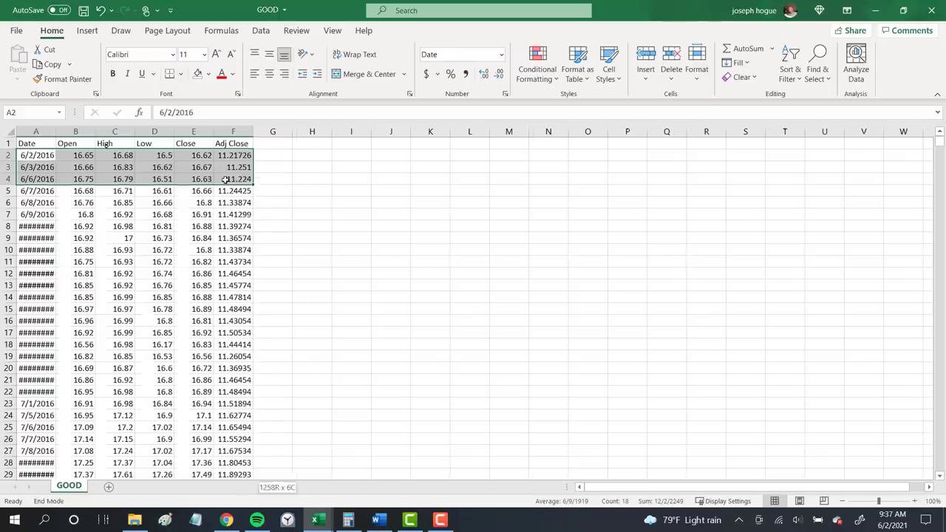
key("ctrl+shift+Down")
left_click(260, 30)
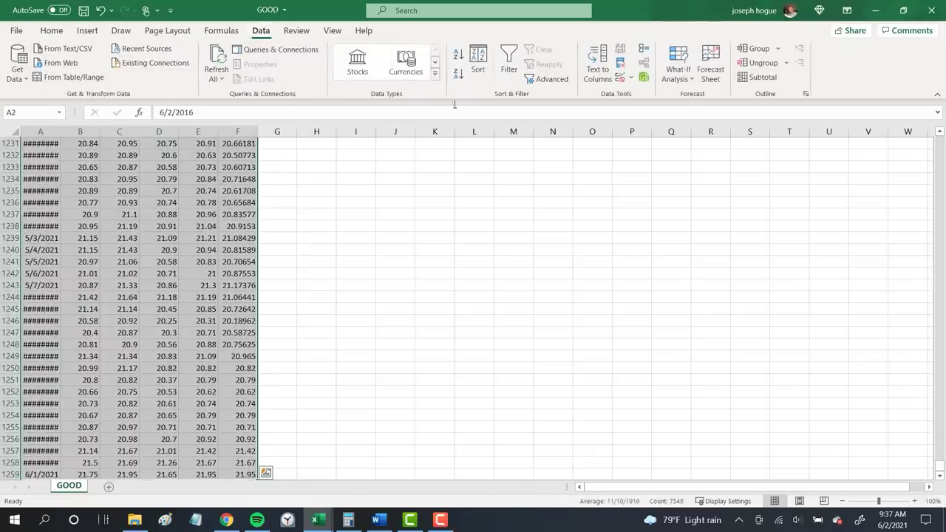
left_click(480, 71)
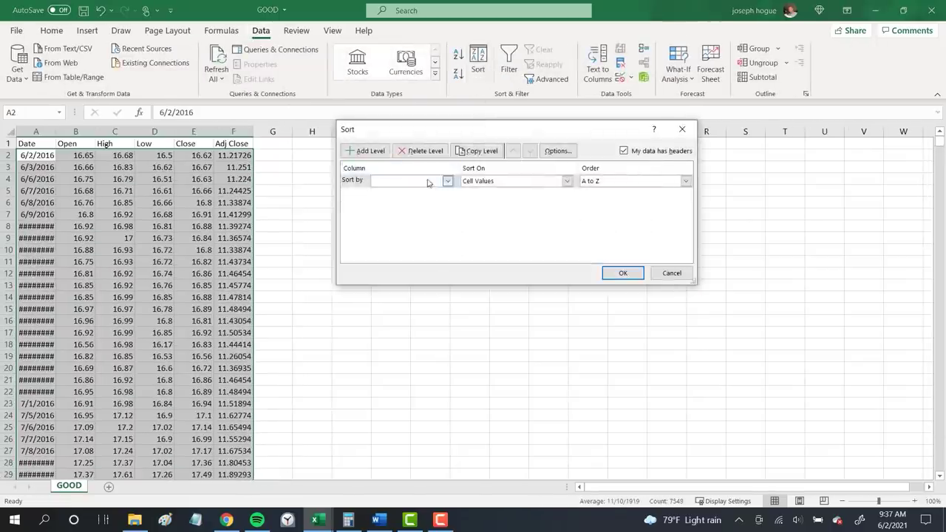
left_click(447, 181)
left_click(423, 193)
left_click(685, 181)
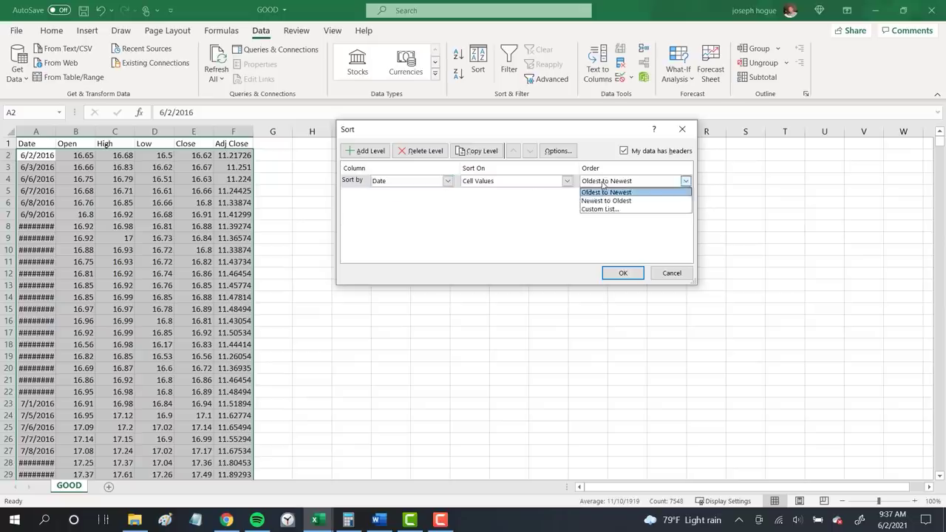
left_click(602, 200)
left_click(612, 274)
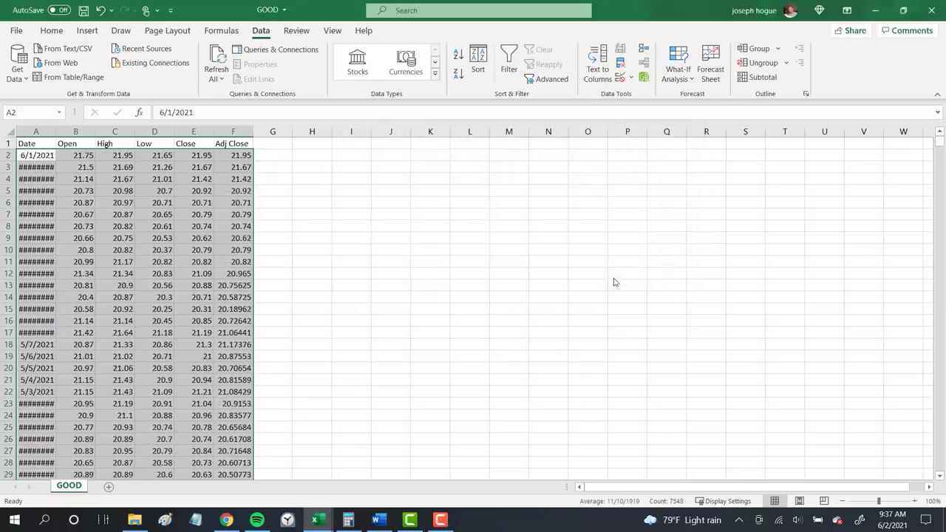
left_click(323, 228)
double_click(55, 132)
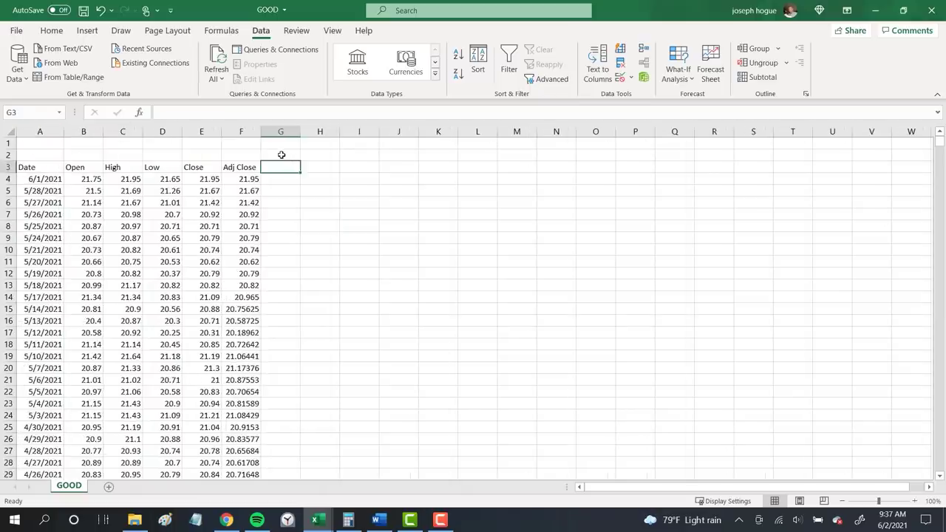
- Enter the column labels "one day drop" in G2 and "five day drop" in H2
left_click(281, 155)
type("one day drop")
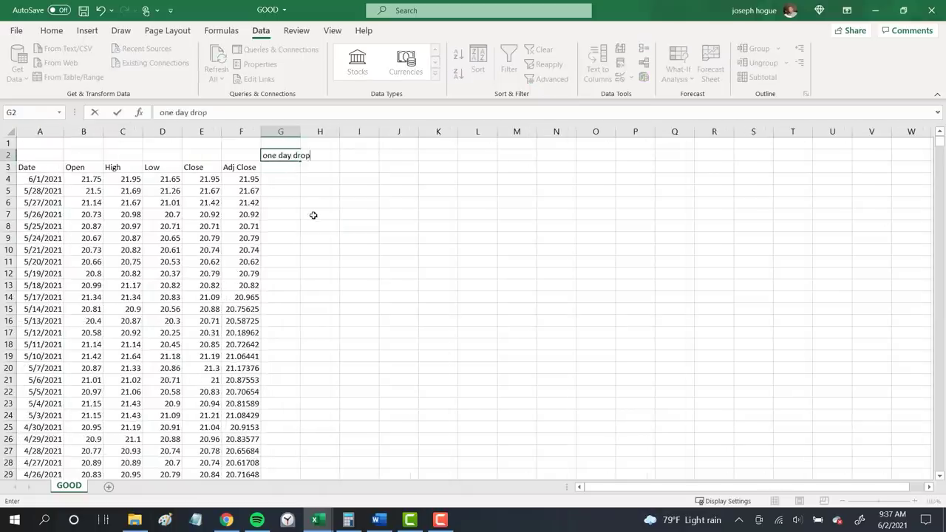
key("Tab")
type("five day drop")
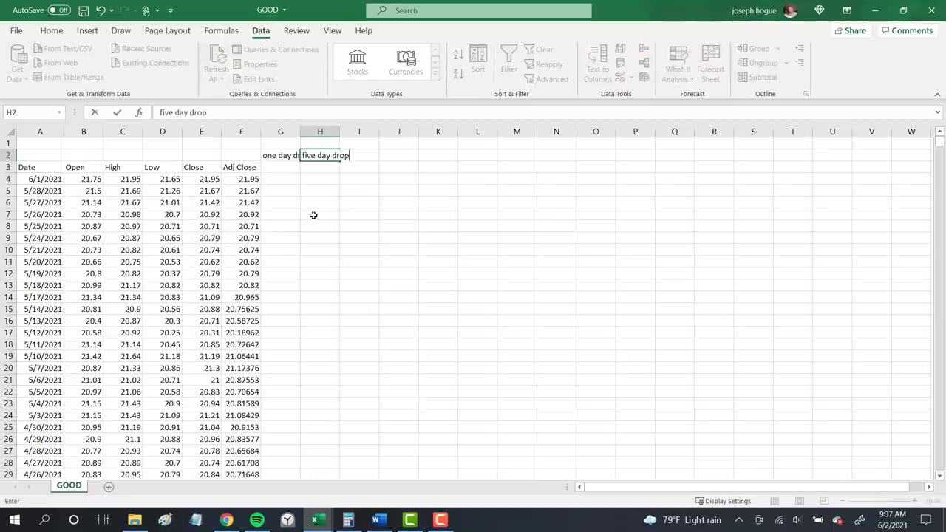
key("Return")
- Enter the one-day return formula =(E4/E5)-1 in G4
key("Down")
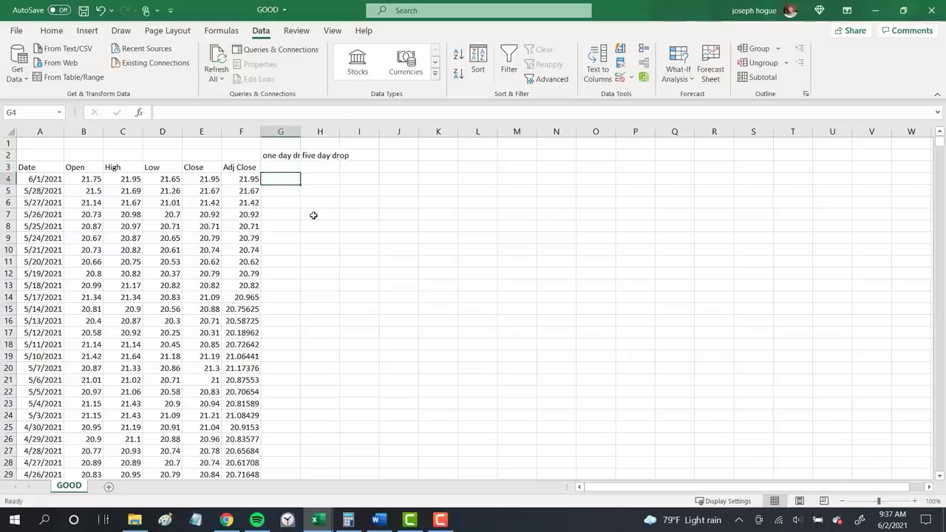
type("=")
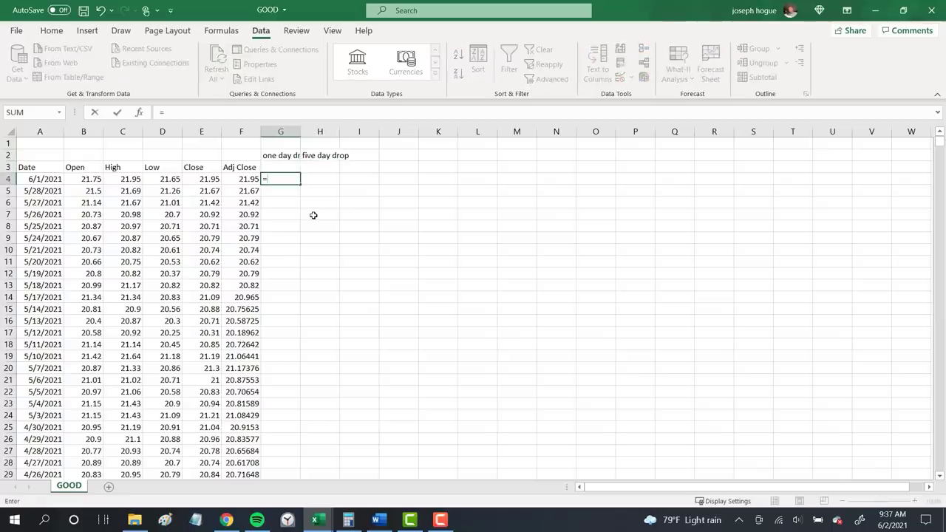
type("(")
key("Left")
key("Left")
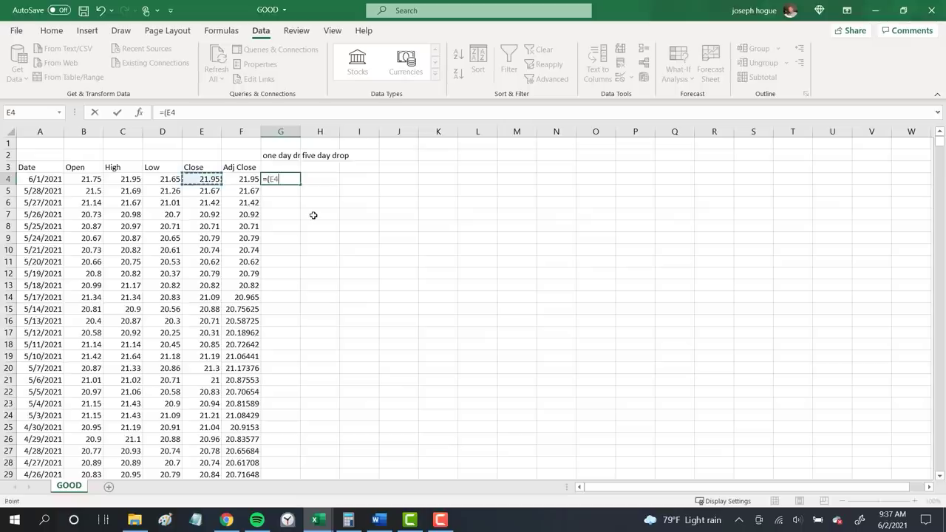
type("/")
key("Left")
key("Left")
key("Down")
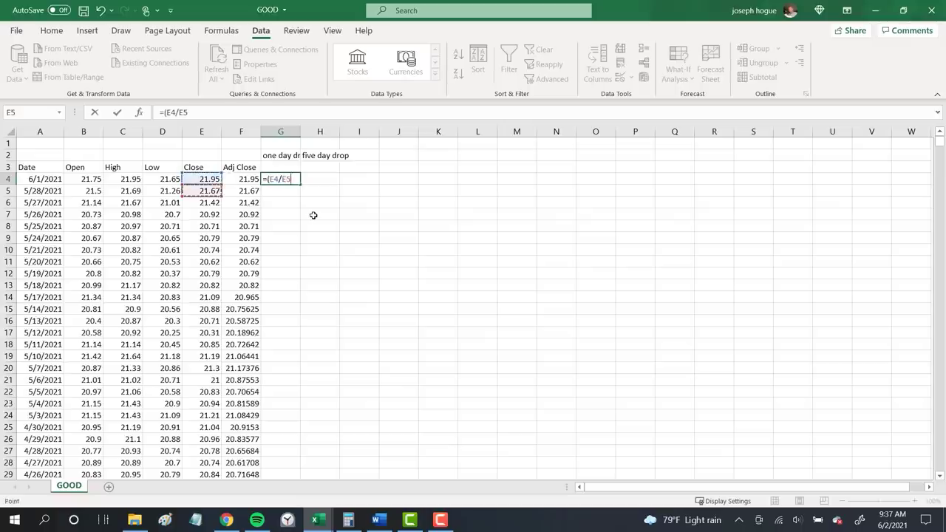
type(")-1")
key("Return")
- Enter the five-day return formula =(E4/E9)-1 in H4
key("Up")
key("Right")
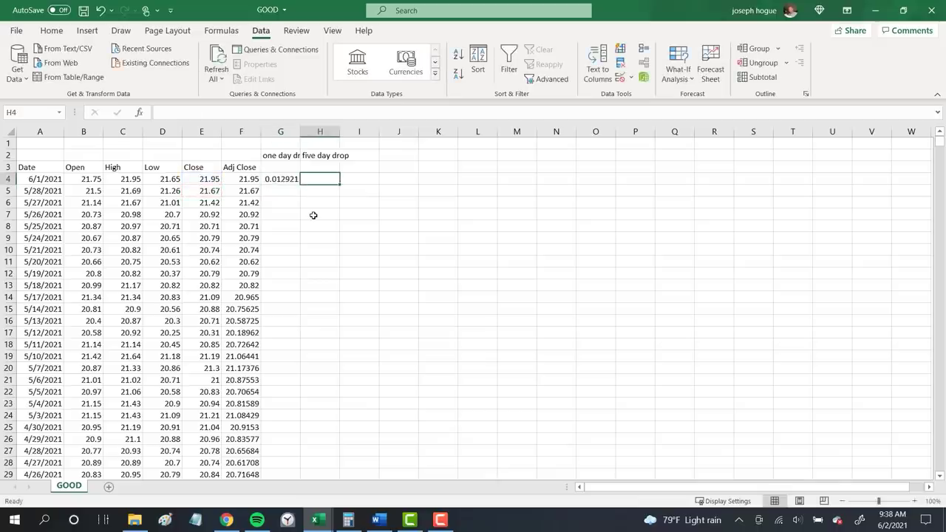
type("=(")
key("Left")
key("Left")
key("Left")
type("/")
key("Left")
key("Left")
key("Left")
key("Down")
key("Down")
key("Down")
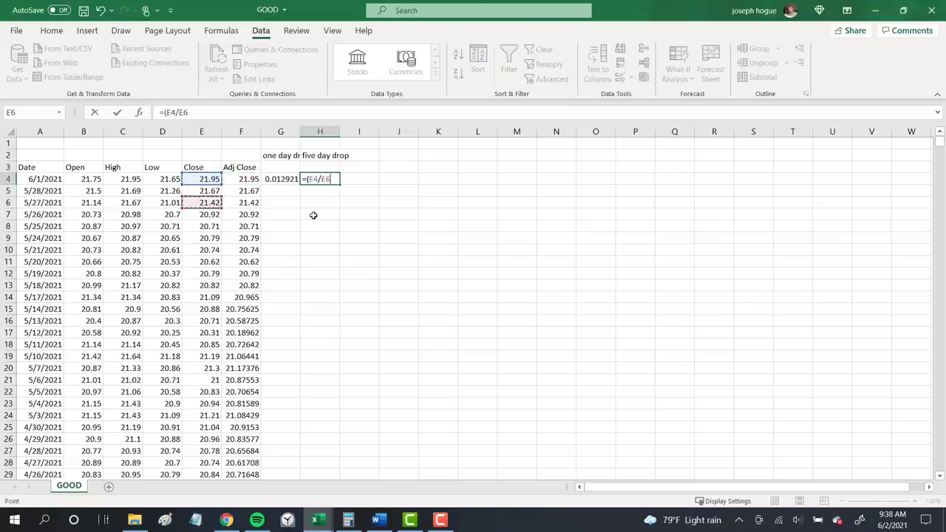
key("Down")
key("Down")
type(")-1")
key("Return")
- Copy the two return formulas in G4:H4 down their columns through row 1260
key("Up")
key("Left")
key("shift+Right")
key("ctrl+c")
key("Left")
key("ctrl+Down")
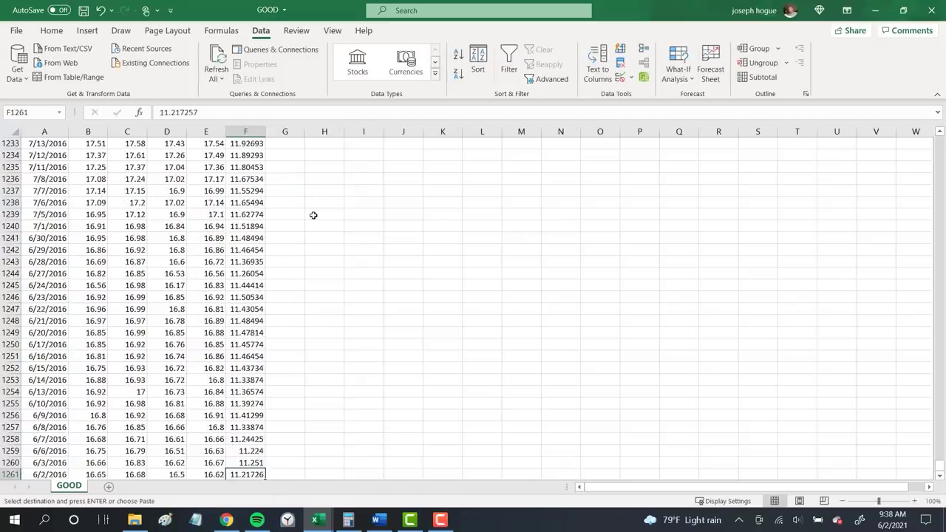
key("Right")
key("shift+Right")
key("ctrl+shift+Up")
key("ctrl+v")
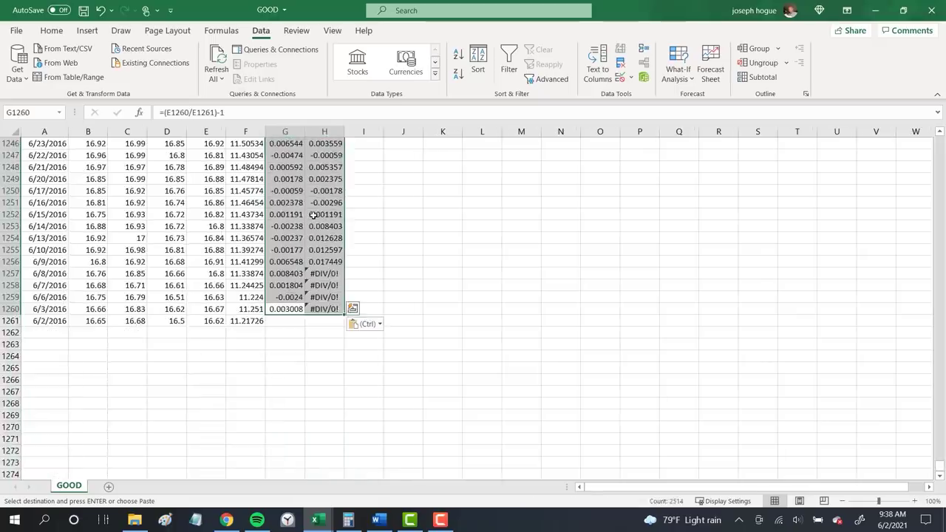
- Calculate the largest one-day drop in G3 with the formula =MIN(G4:G1260)
scroll(939, 394, "up", 10)
scroll(939, 394, "up", 20)
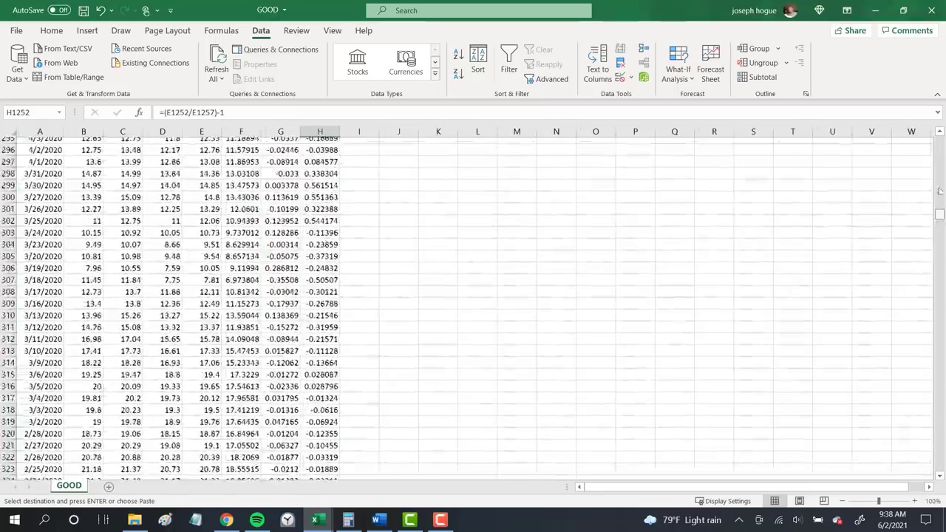
left_click(286, 167)
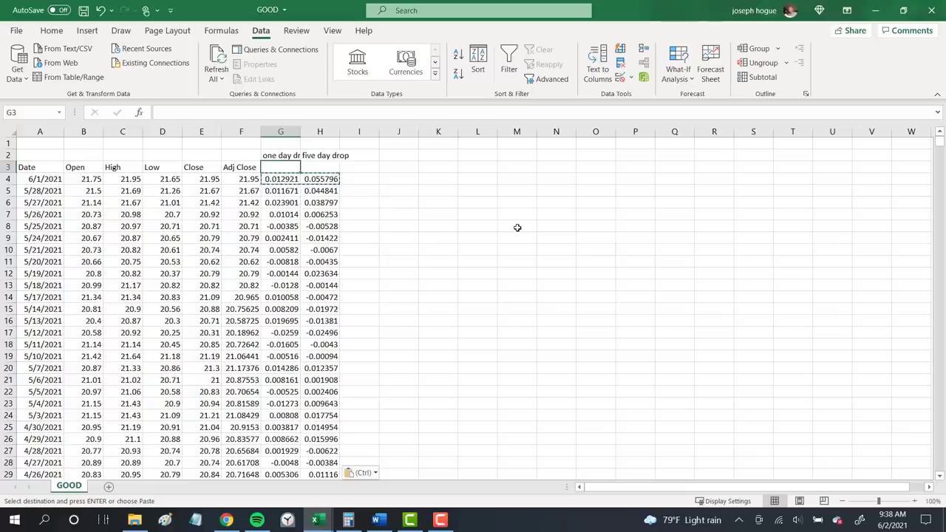
type("=min")
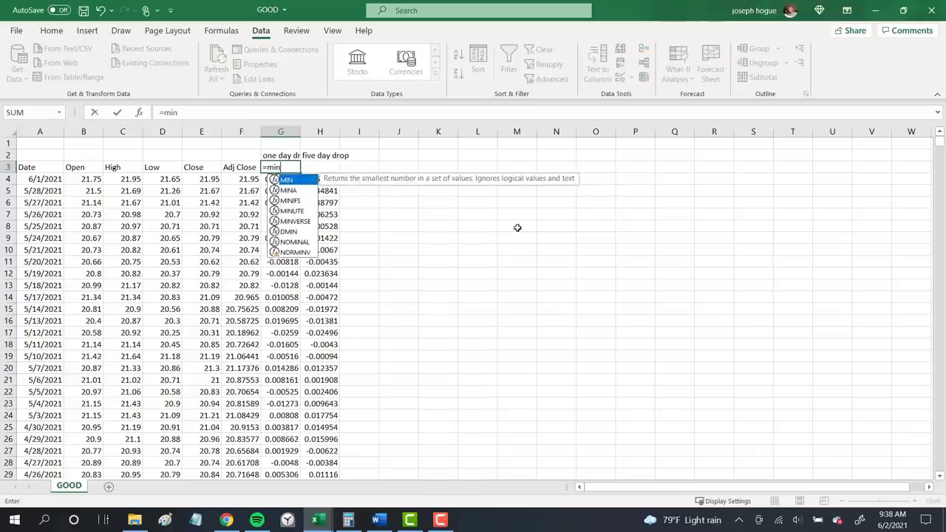
type("(")
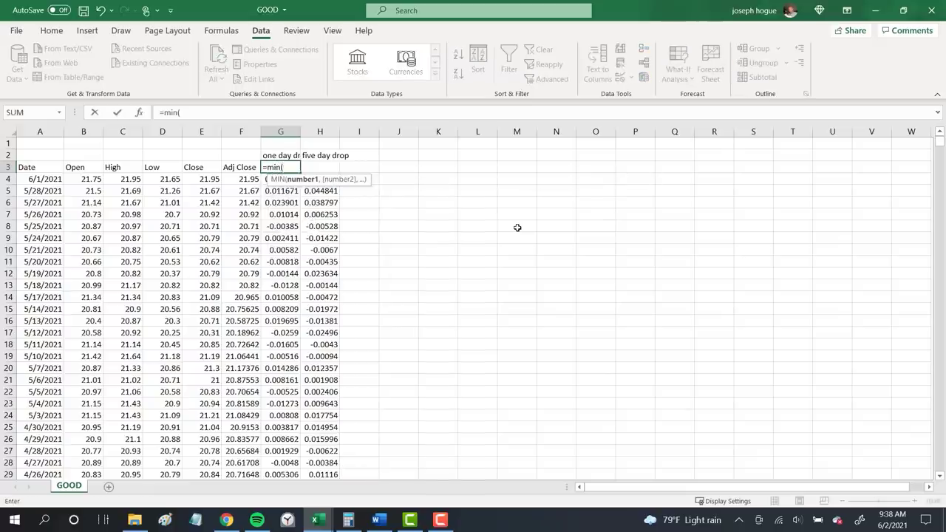
key("Down")
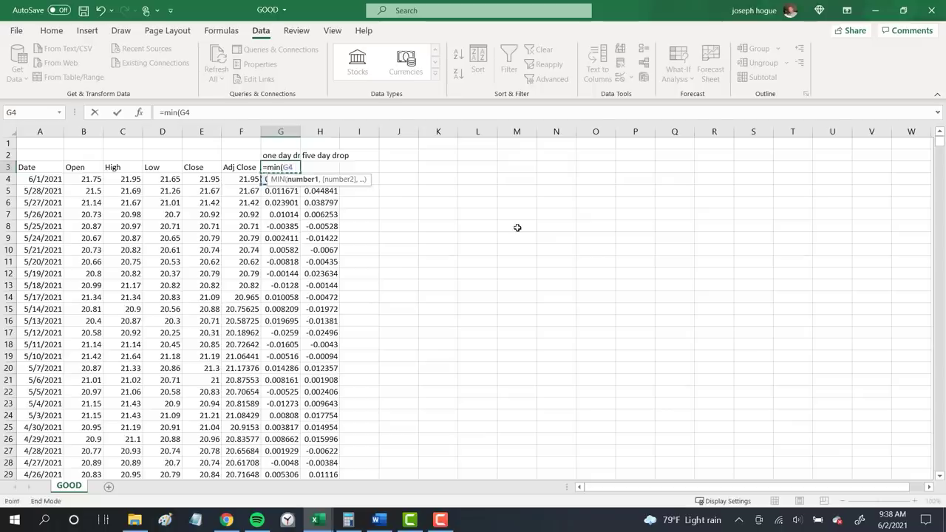
key("ctrl+shift+Down")
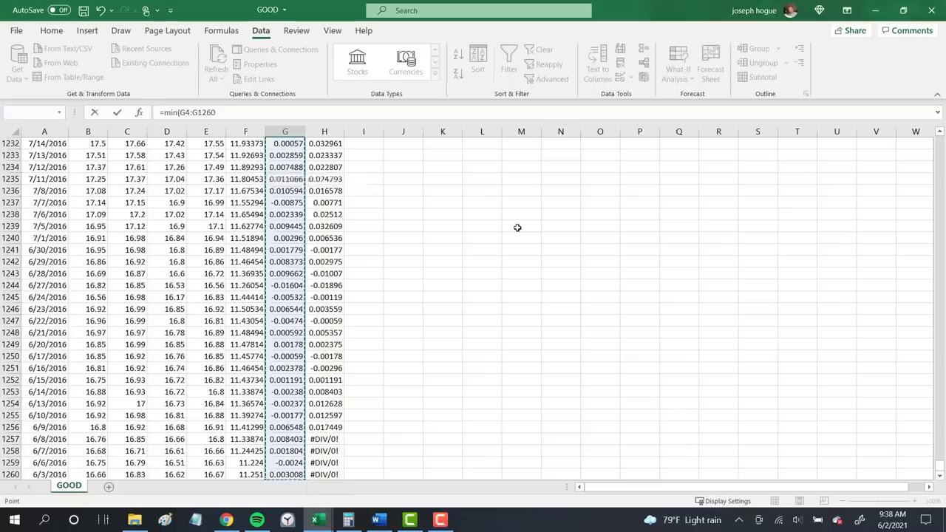
key("Return")
- Copy the minimum formula from G3 into H3 for the five-day drop column
key("Up")
key("Up")
scroll(517, 228, "up", 1)
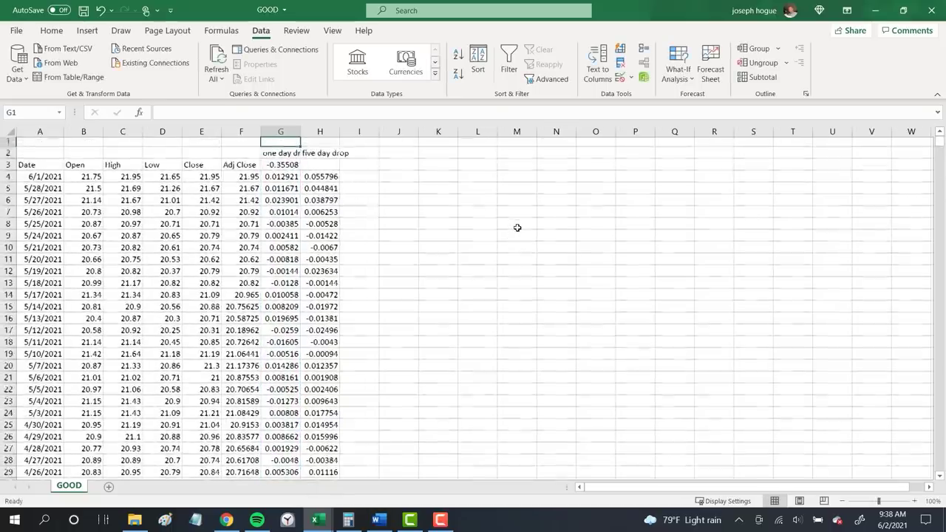
key("Down")
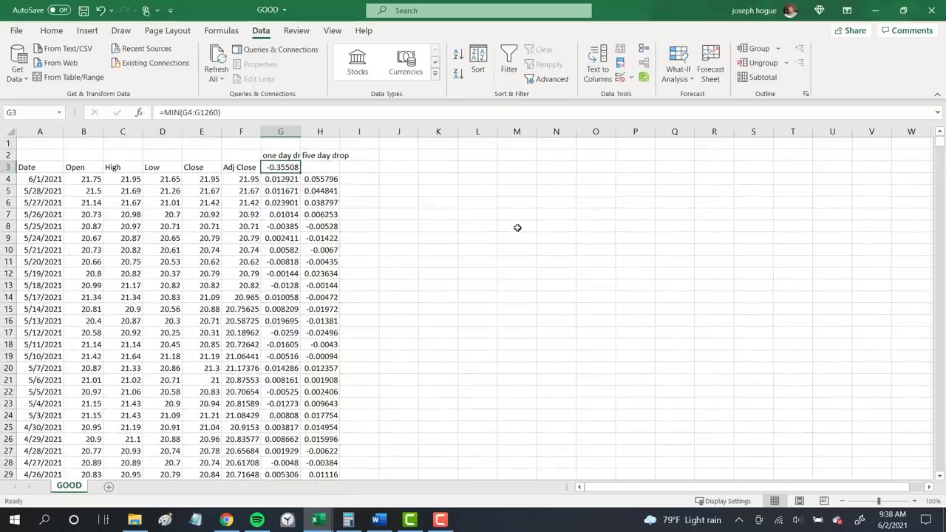
key("ctrl+c")
key("Right")
key("ctrl+v")
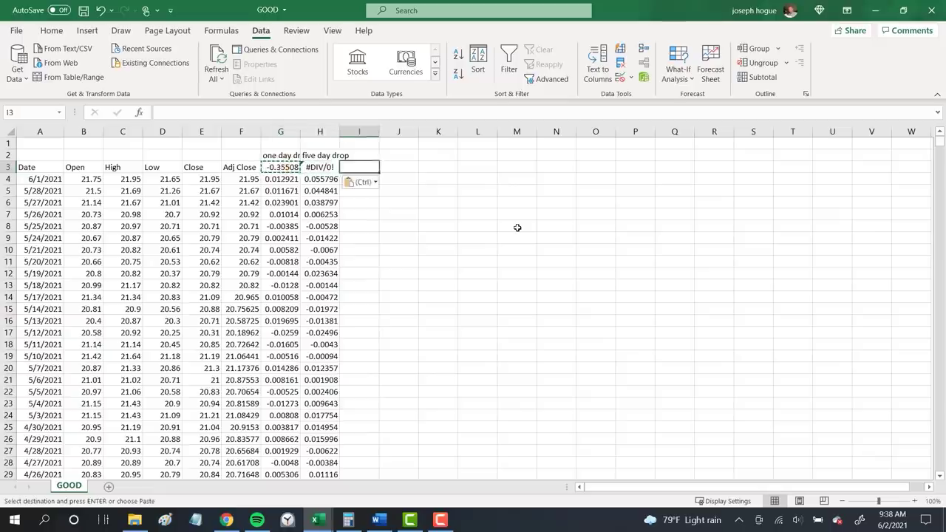
- Shorten the MIN range in H3 so it starts at H4 and ends above the #DIV/0! rows of the five-day column
left_click(207, 112)
left_click_drag(215, 112, 194, 112)
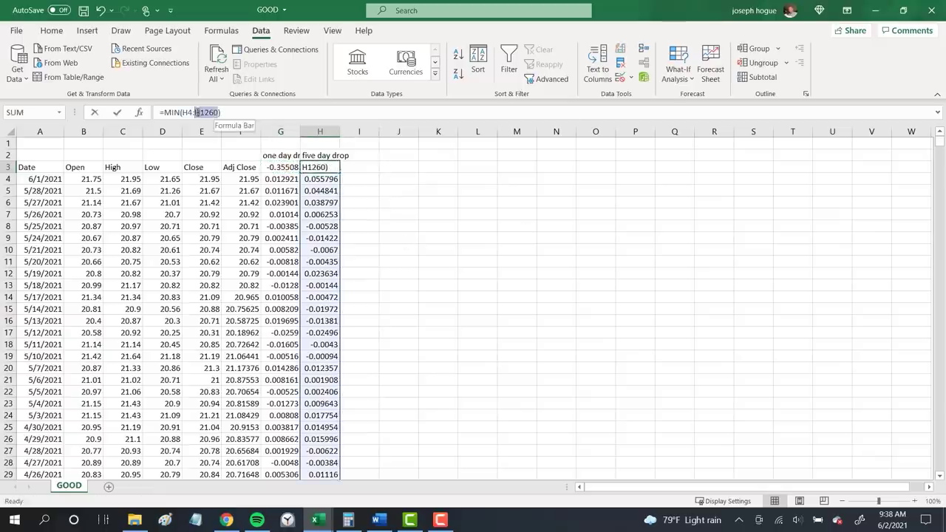
key("BackSpace")
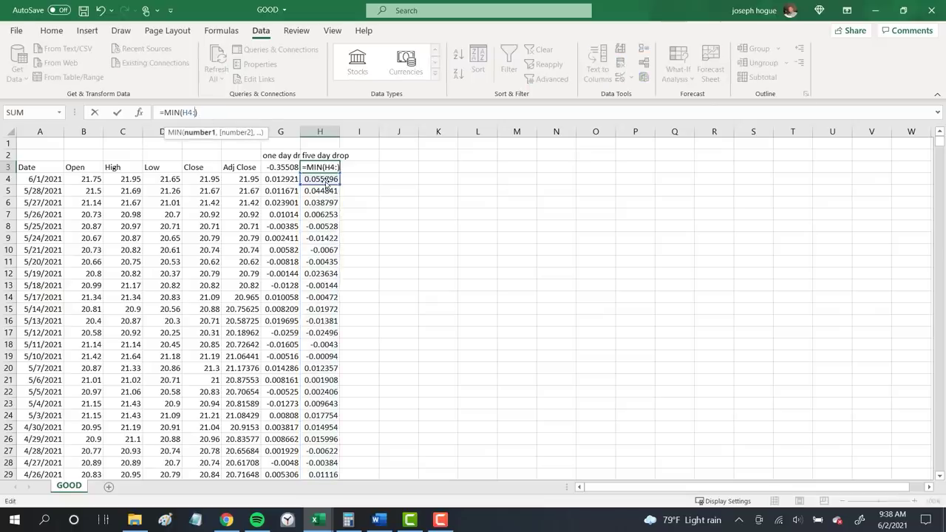
scroll(324, 270, "down", 6)
left_click_drag(941, 151, 940, 467)
left_click(322, 403)
key("Return")
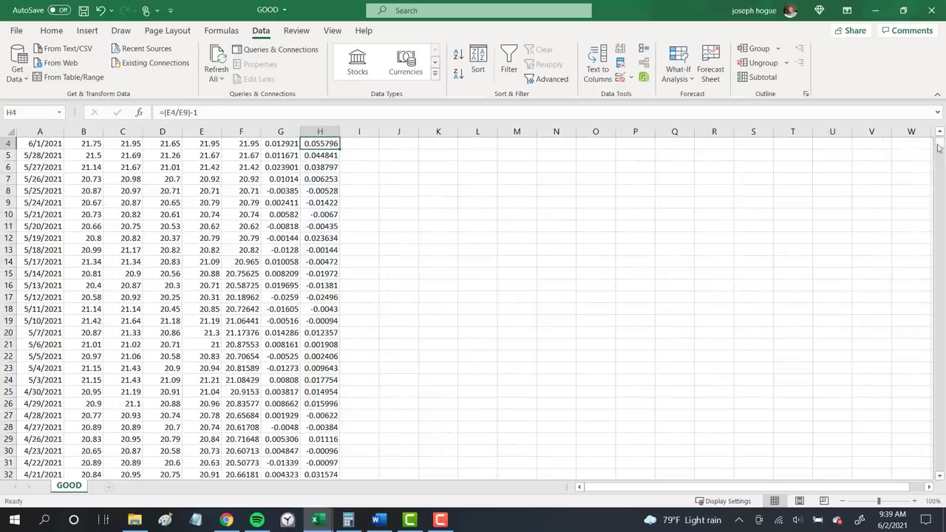
- Make the one-day and five-day drop results in G3:H3 bold
scroll(939, 148, "up", 1)
left_click_drag(284, 167, 321, 167)
left_click(51, 30)
left_click(113, 73)
- Enter the headings "total return" in J3 and "stdev (volatility)" in K3, and widen column J to fit its heading
left_click(399, 167)
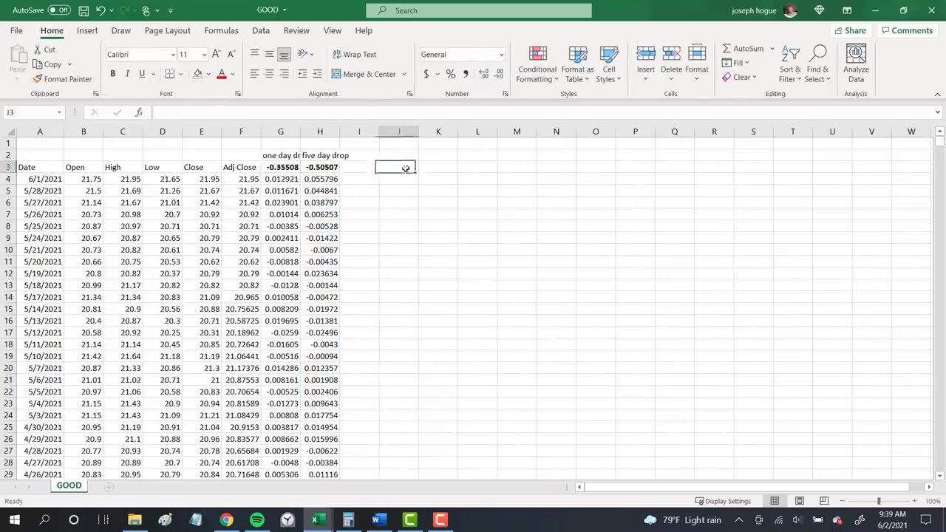
type("total return")
key("Tab")
type("st")
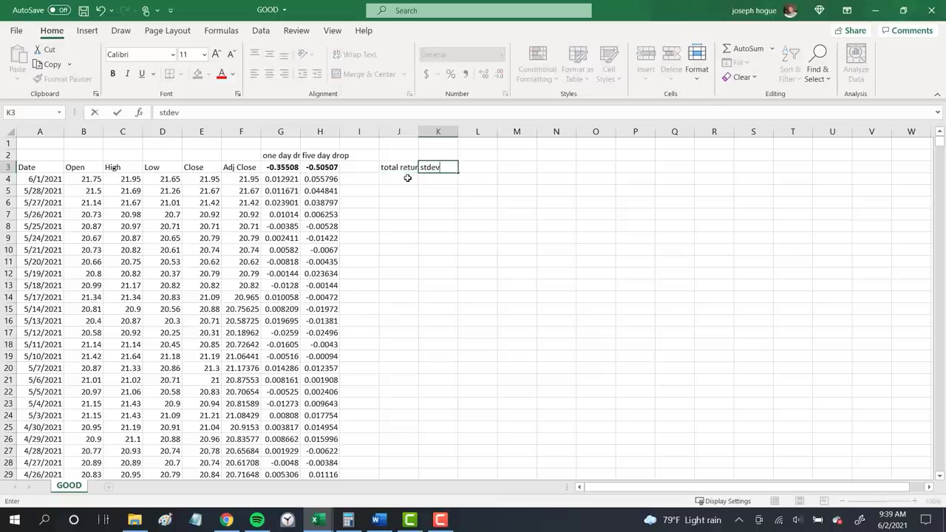
type("dev (volatility")
left_click(407, 178)
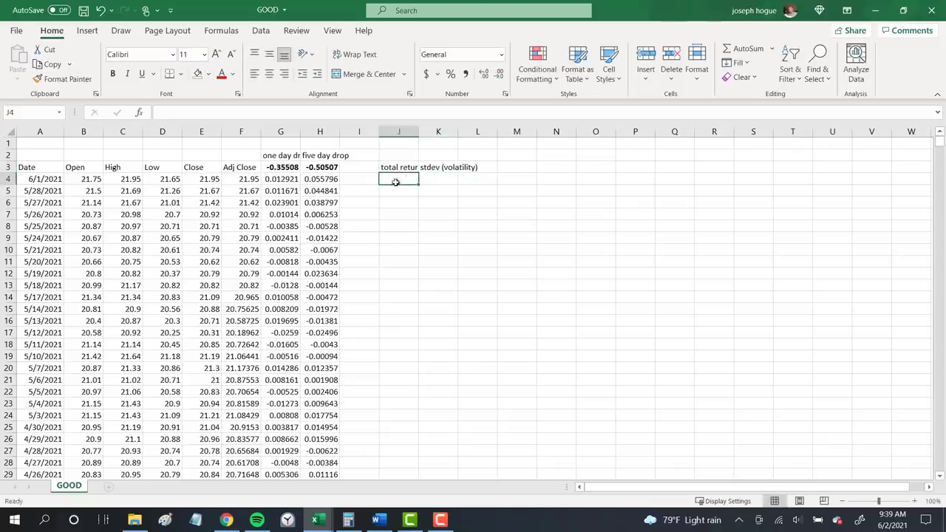
left_click_drag(418, 131, 437, 130)
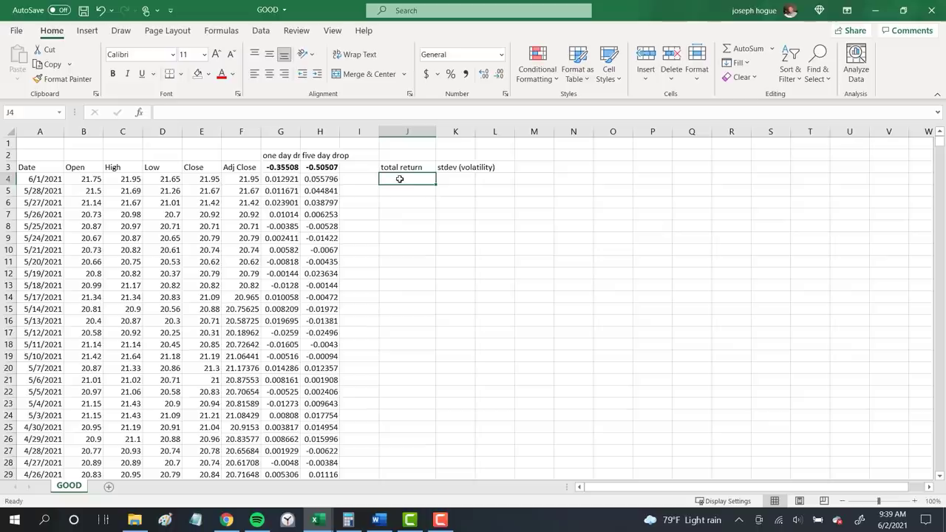
- Calculate the five-year total return in J4 from the adjusted closes with =(F4/F1261)-1 and check the formula
type("=(")
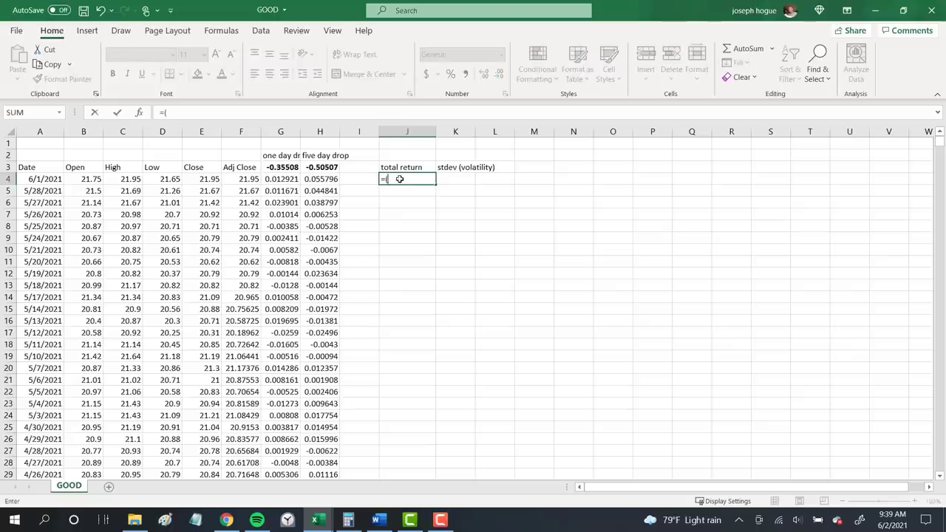
left_click(235, 179)
type("/")
left_click(235, 179)
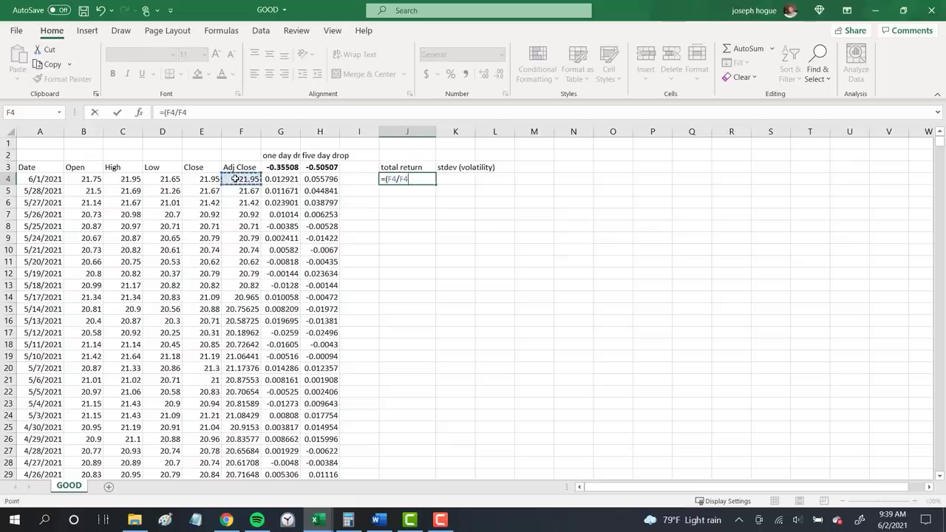
key("ctrl+Down")
type(")-1")
key("Return")
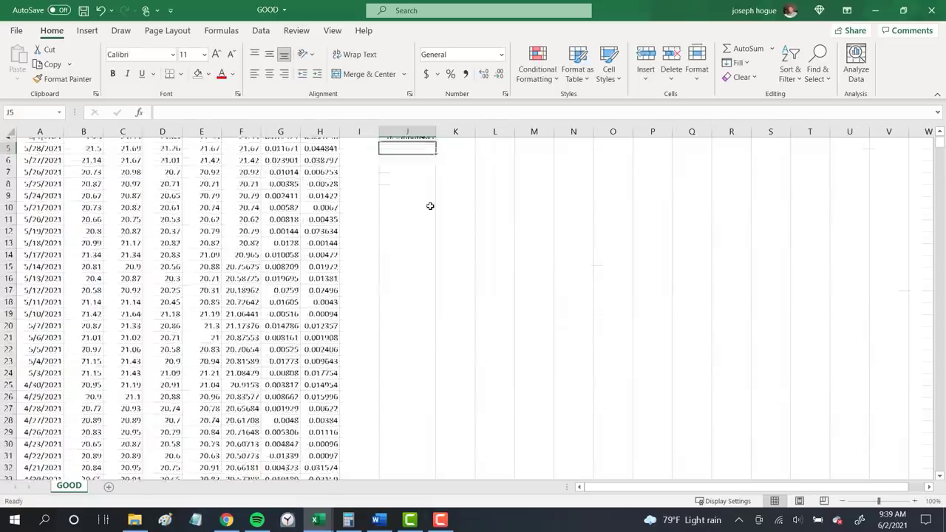
left_click(411, 179)
left_click(249, 114)
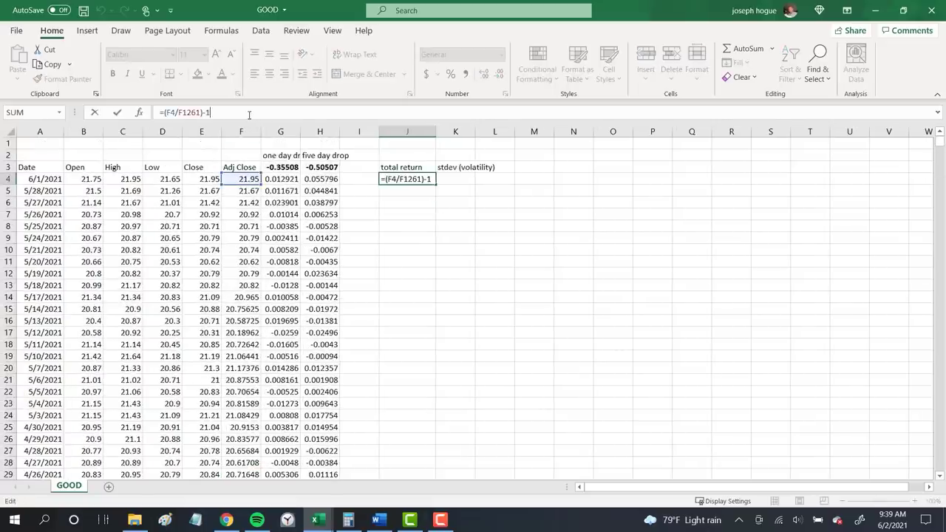
left_click(408, 179)
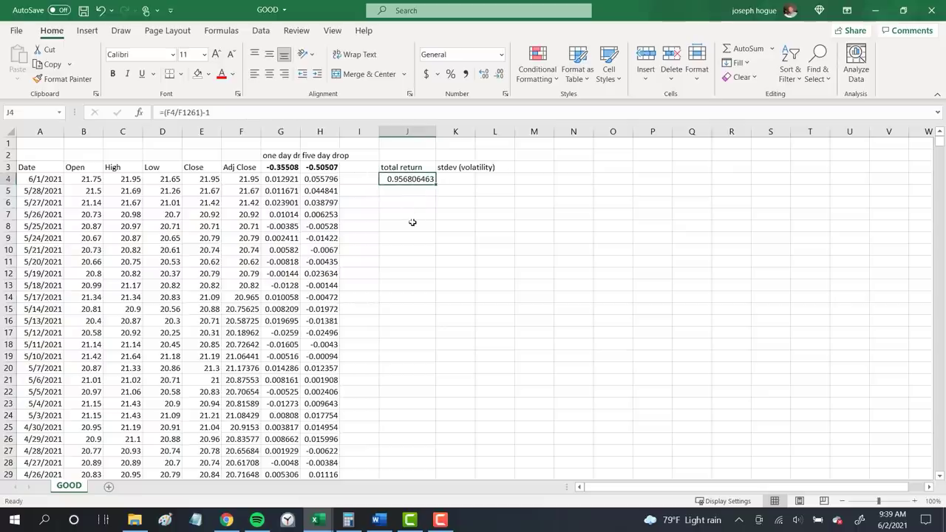
- Calculate the volatility of the one-day returns in K4 with the formula =STDEV(G4:G1260)
left_click(461, 178)
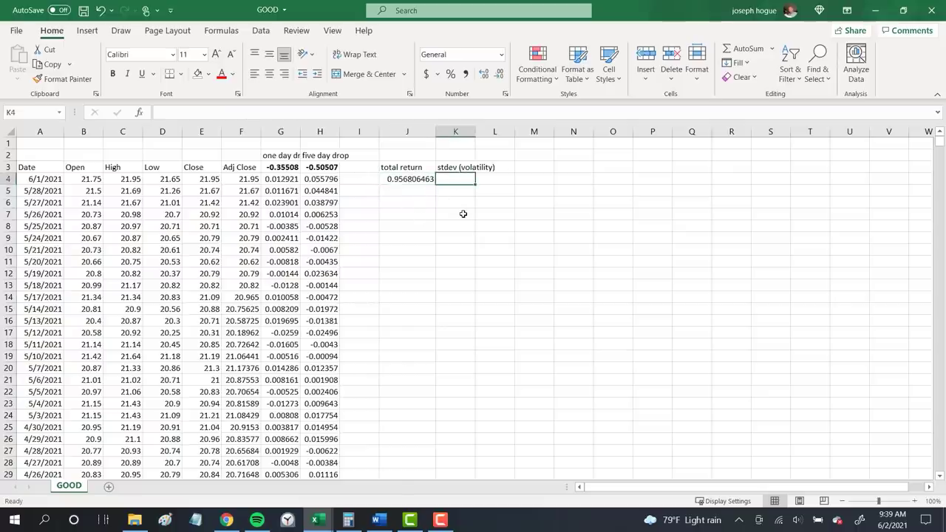
type("=stdev")
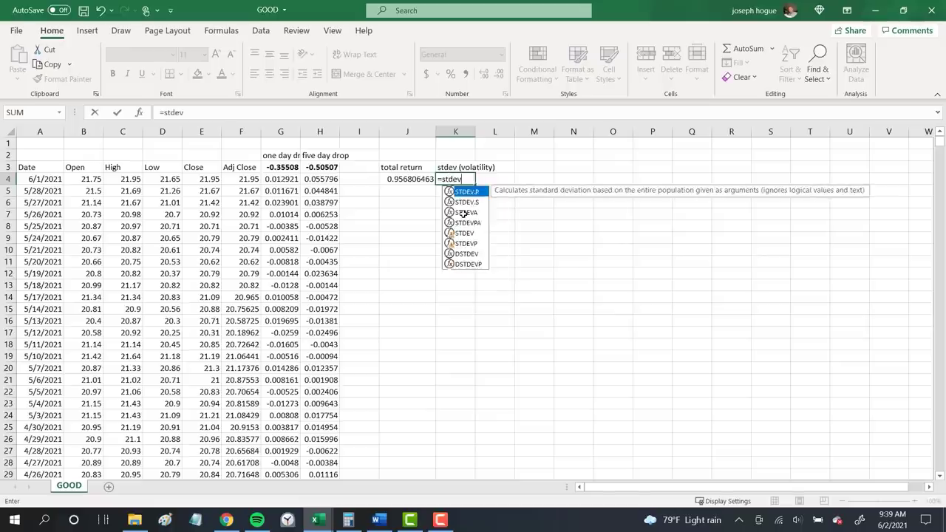
type("(")
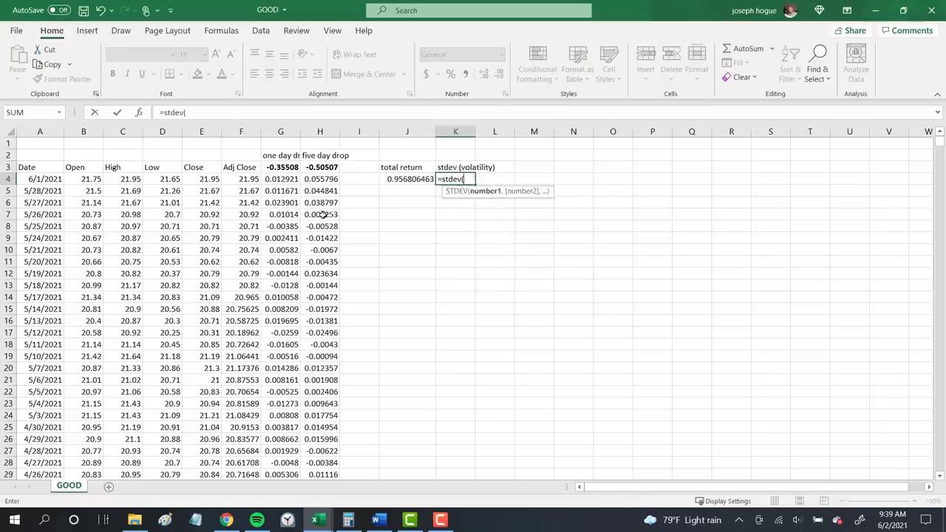
left_click_drag(273, 179, 274, 210)
key("ctrl+shift+Down")
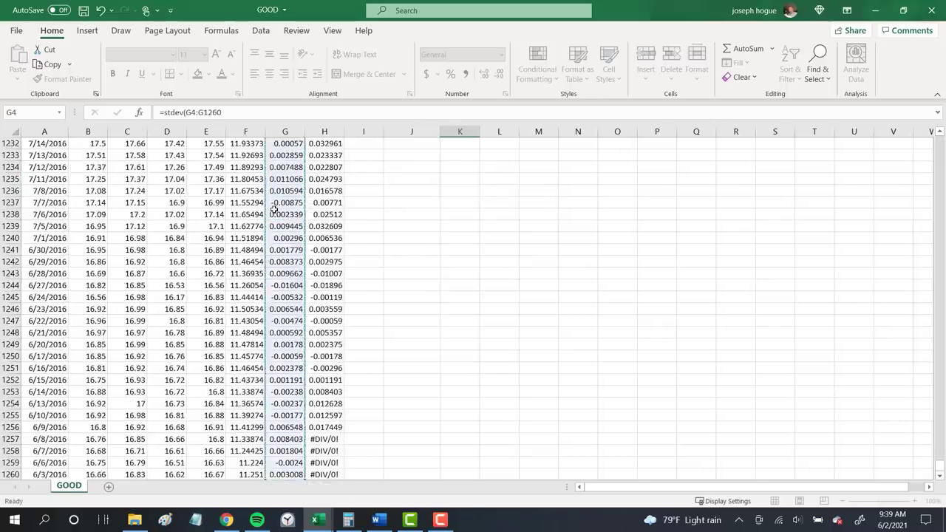
key("Return")
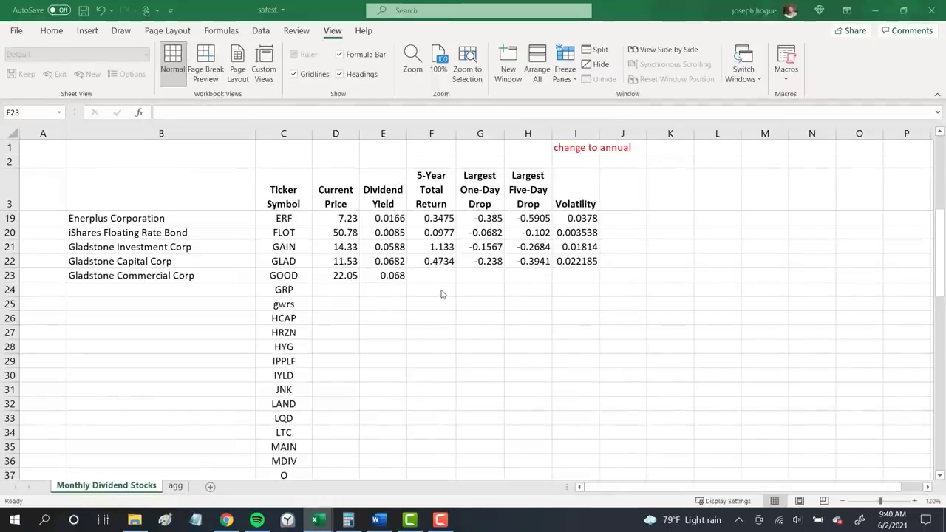
- Fill the GOOD row of the Monthly Dividend Stocks sheet with total return .956806, one-day drop -0.355, five-day drop -0.505 and volatility .023715
left_click(427, 282)
type(".")
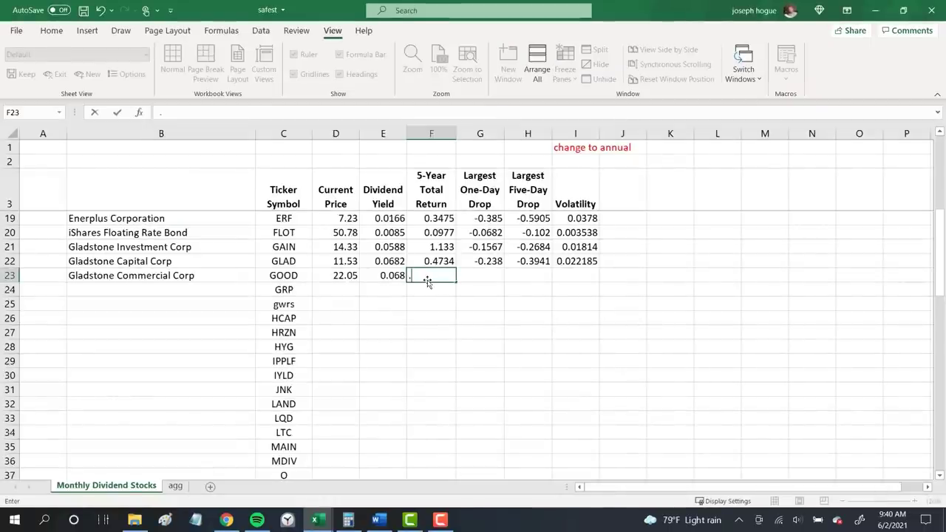
type("956806")
key("Tab")
type("-")
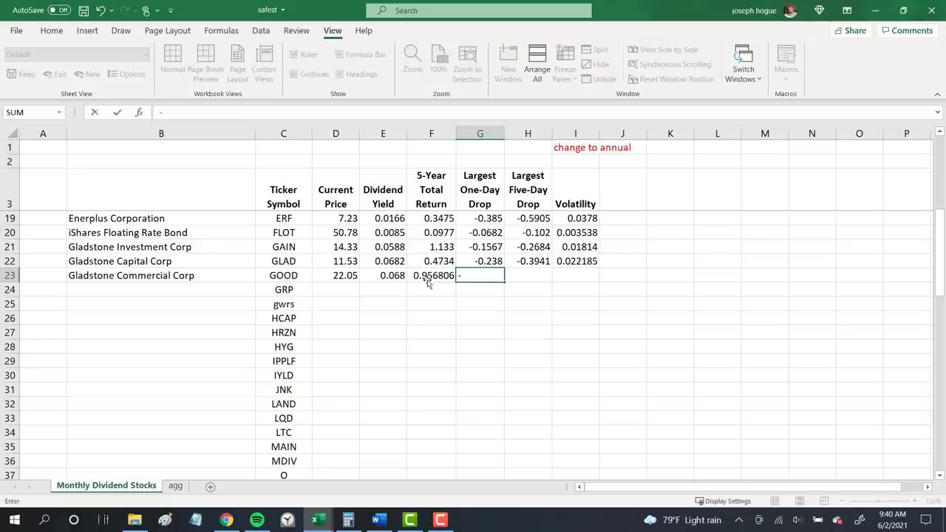
type("0.355")
key("Tab")
type("-0.505")
key("Tab")
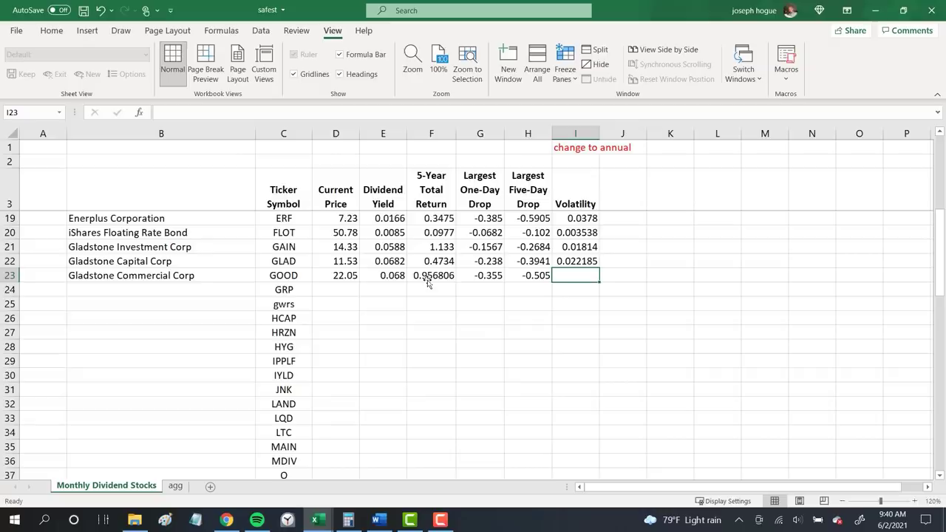
type(".023715")
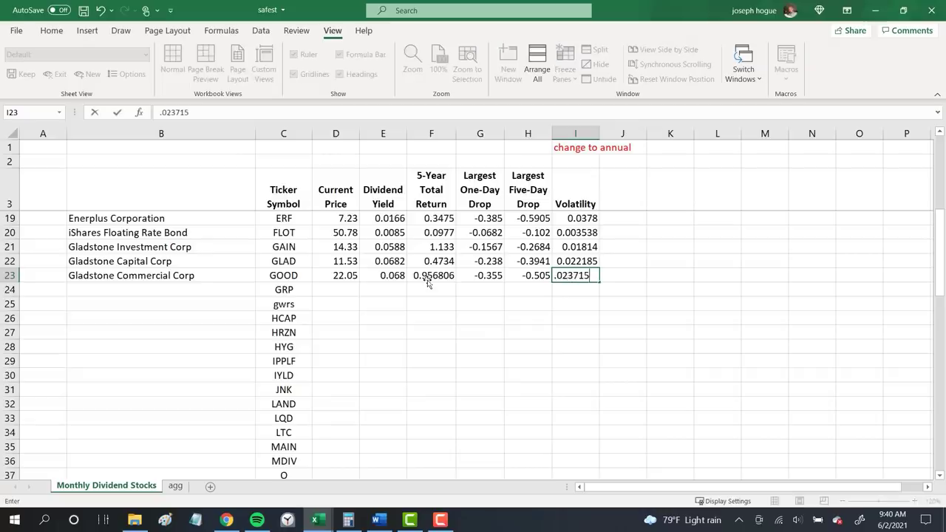
left_click(428, 283)
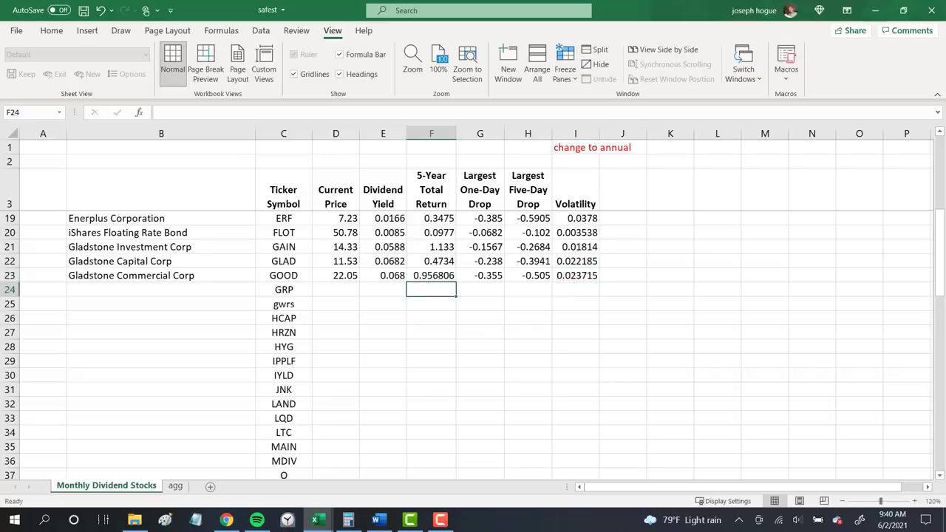